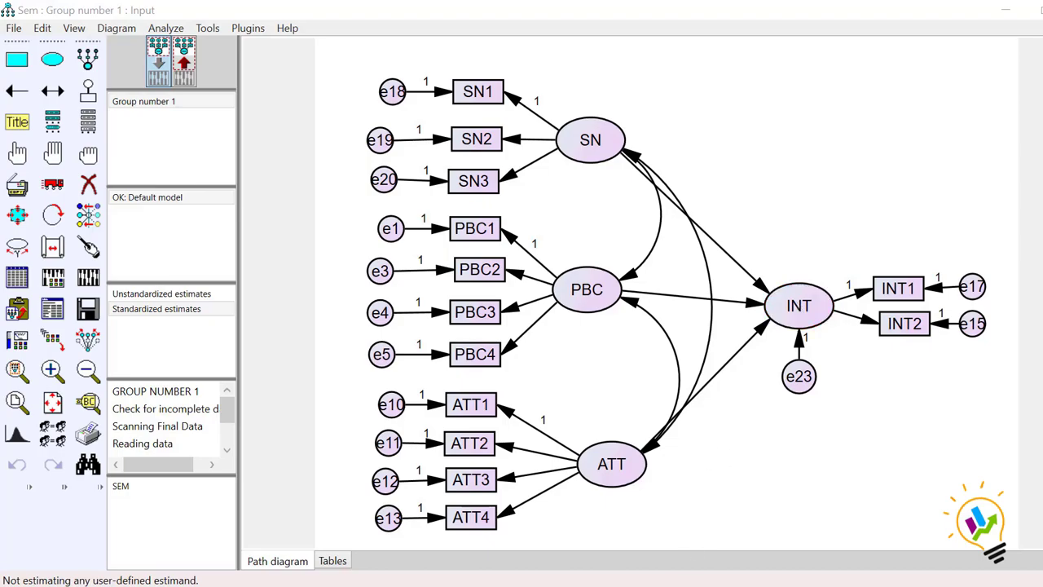
click(681, 585)
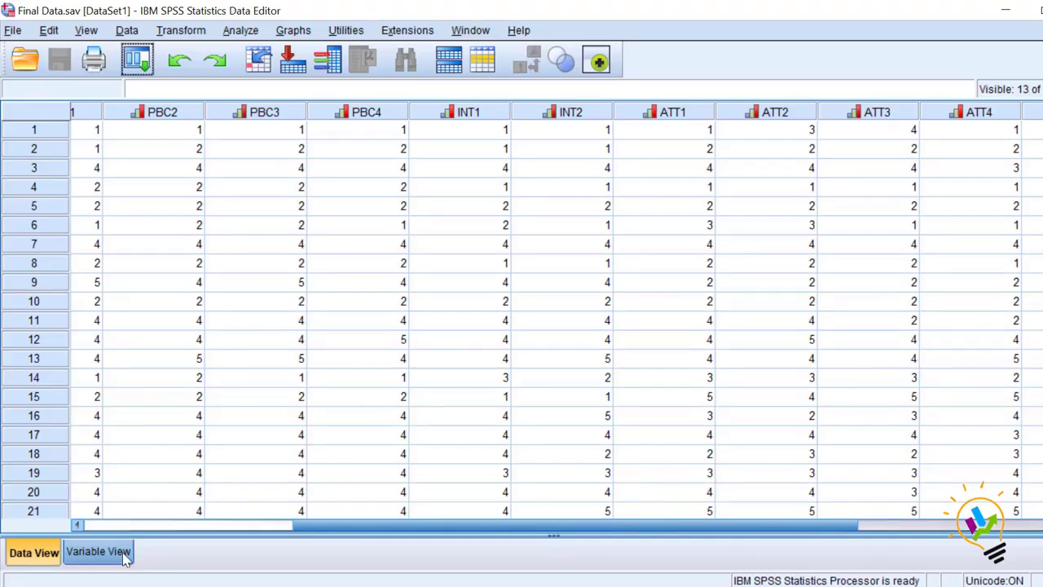
click(122, 554)
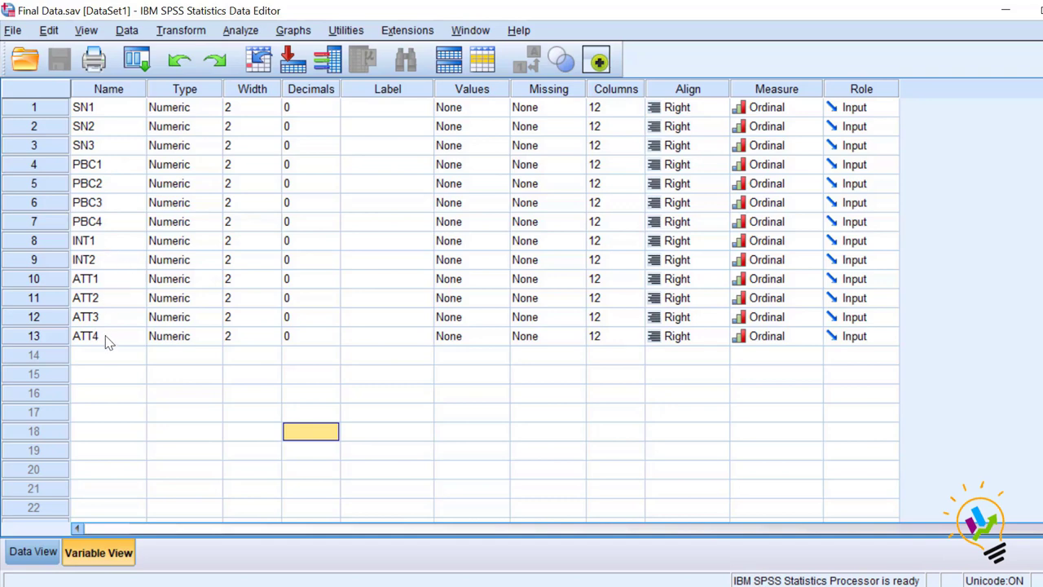
click(32, 552)
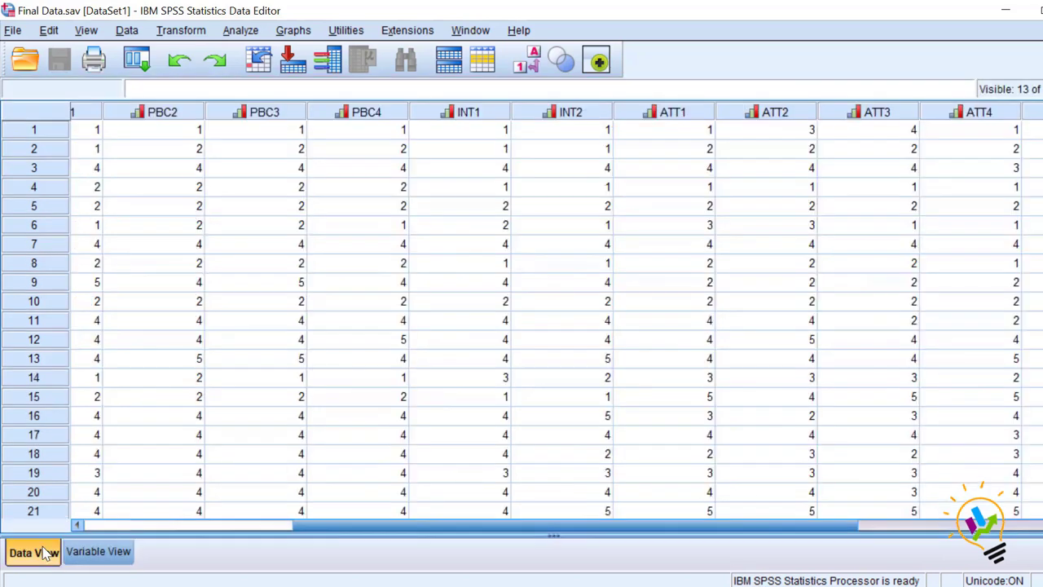
drag(519, 531, 290, 515)
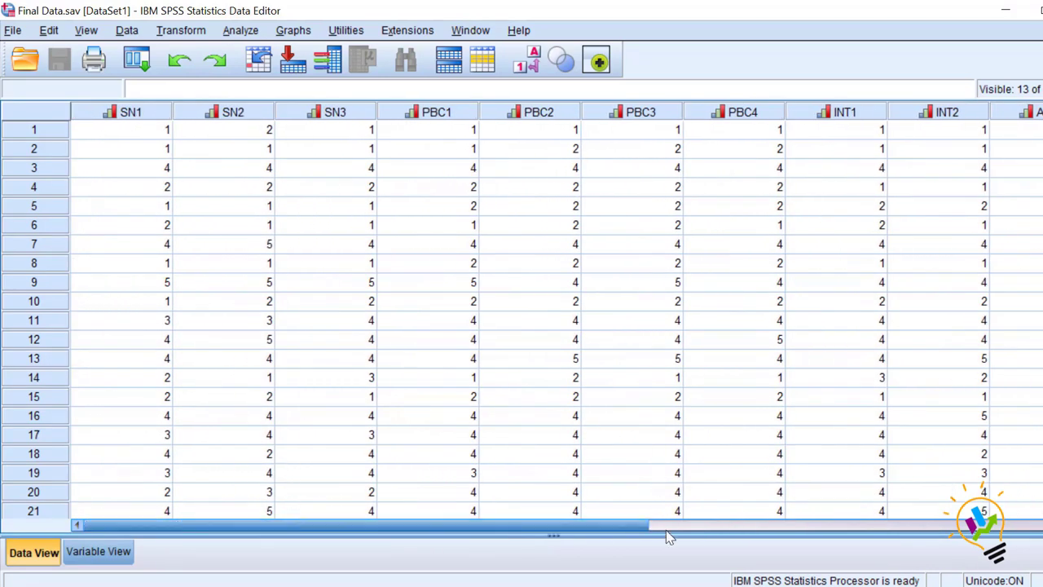
key(alt+Tab)
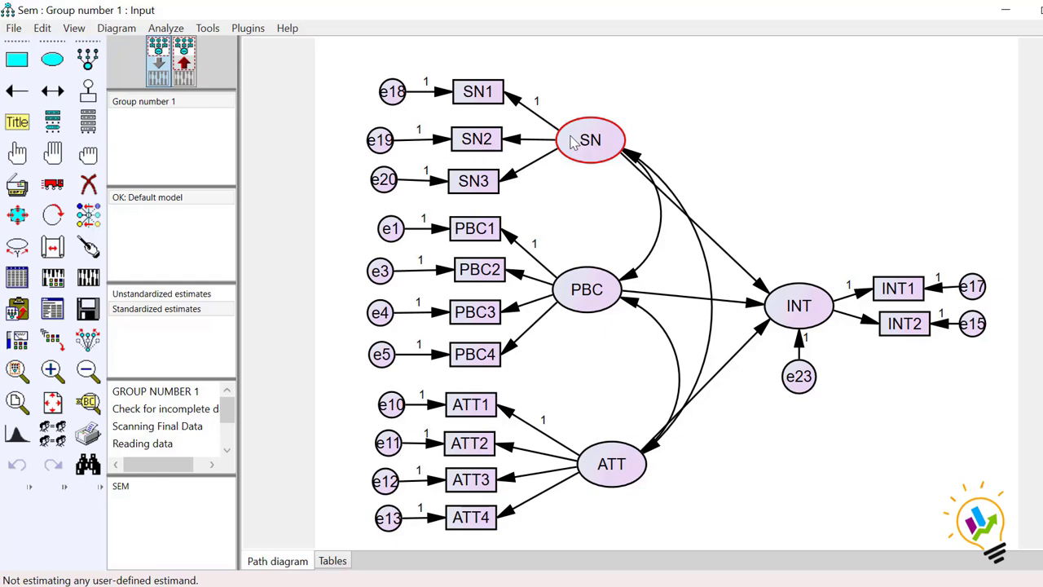
Keep squared multiple correlations checked in the Analysis Properties output options and estimate the model.
click(51, 279)
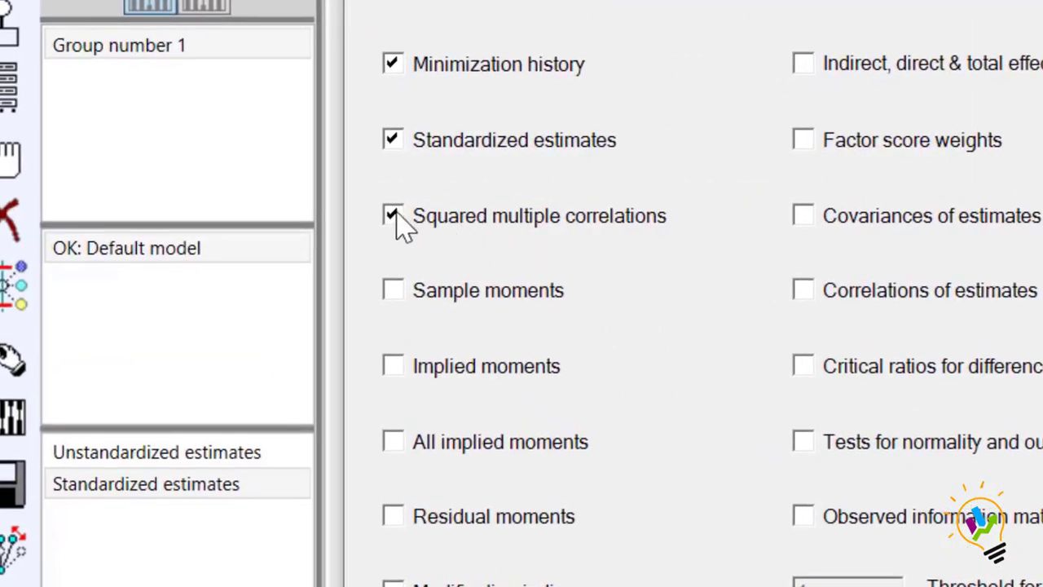
click(395, 217)
click(393, 216)
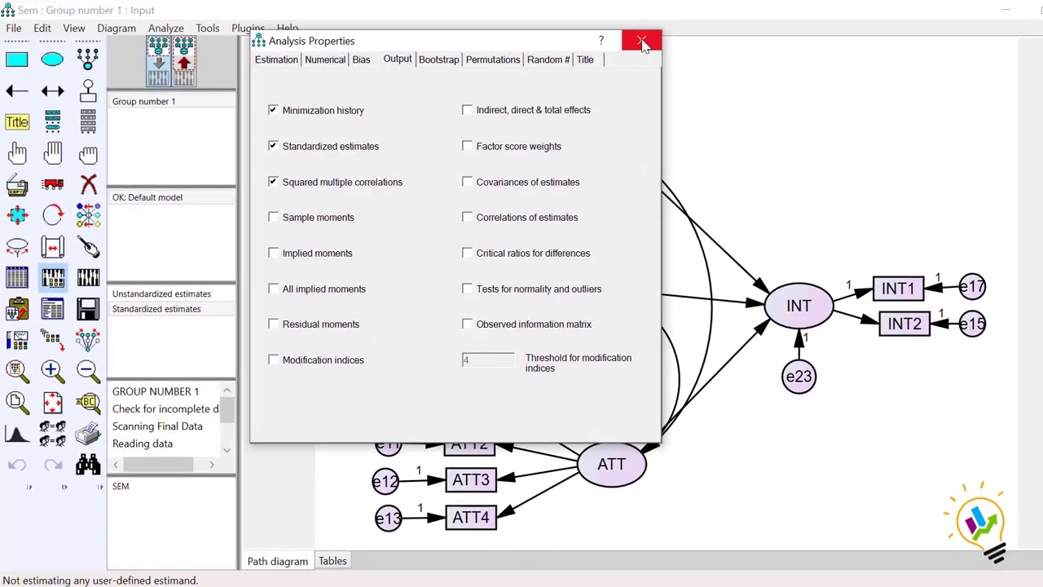
click(642, 43)
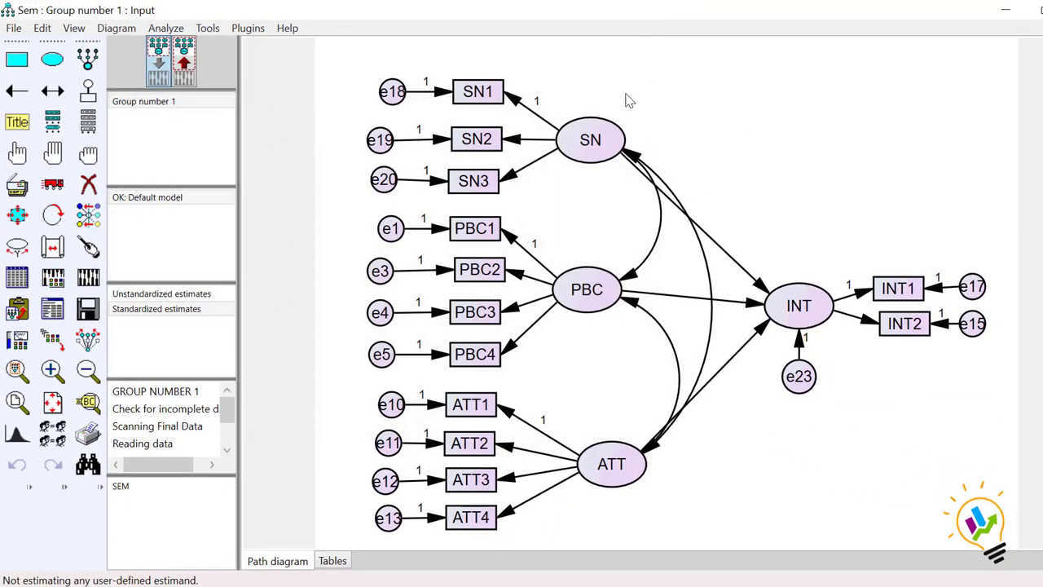
click(89, 282)
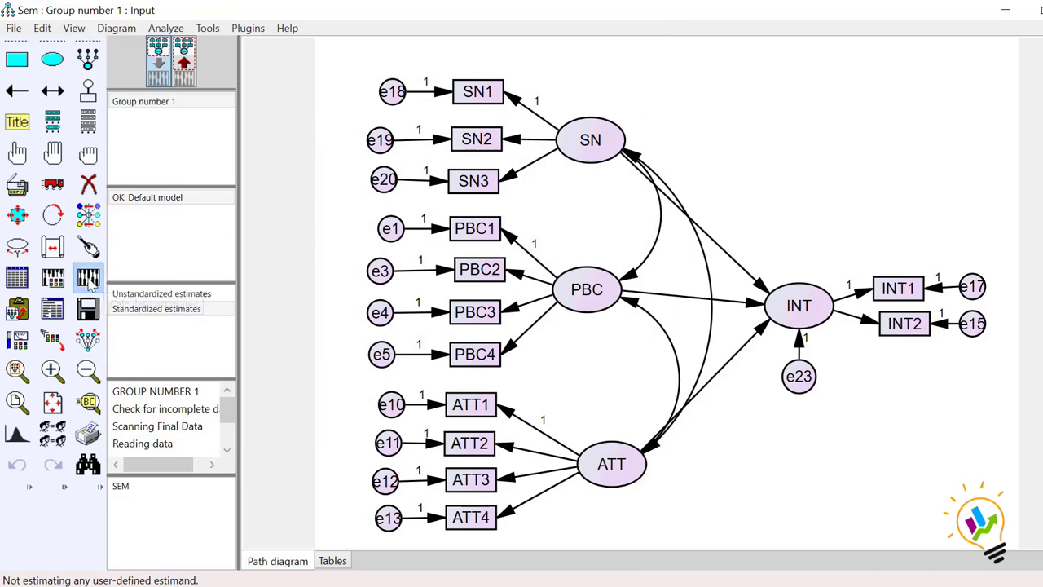
Show standardized estimates on the output diagram: INT paths .28, .36, .34 and R² .65.
click(186, 72)
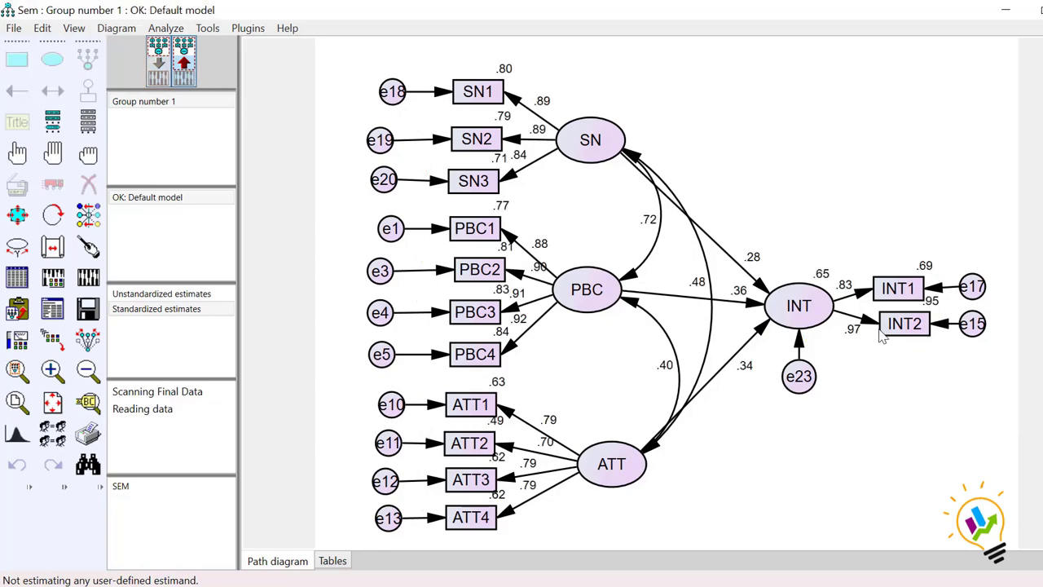
click(186, 316)
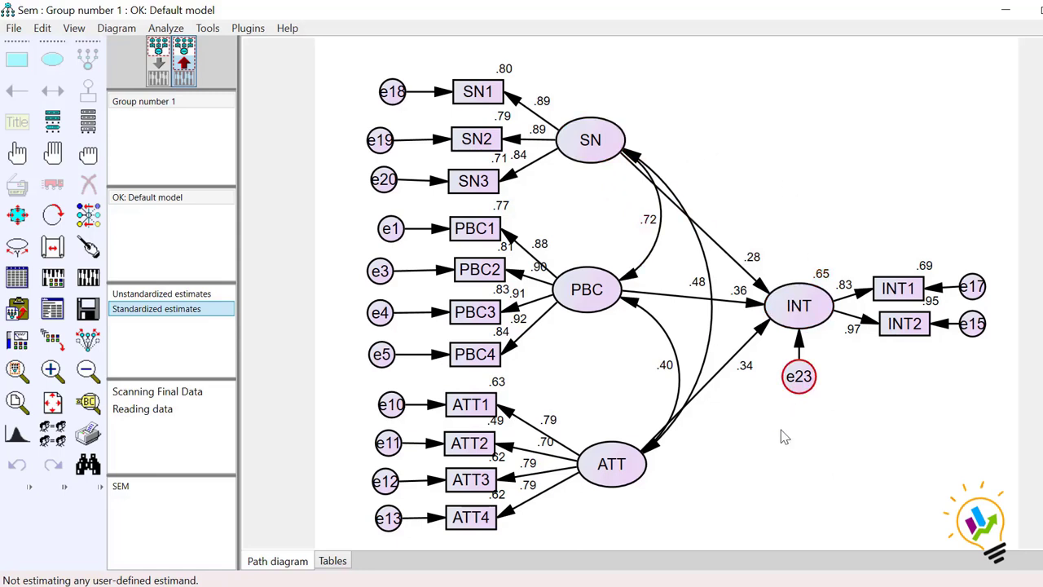
Bring up the PowerPoint slide with the effect-size formula (R_I² − R_E²)/(1 − R_I²).
click(705, 586)
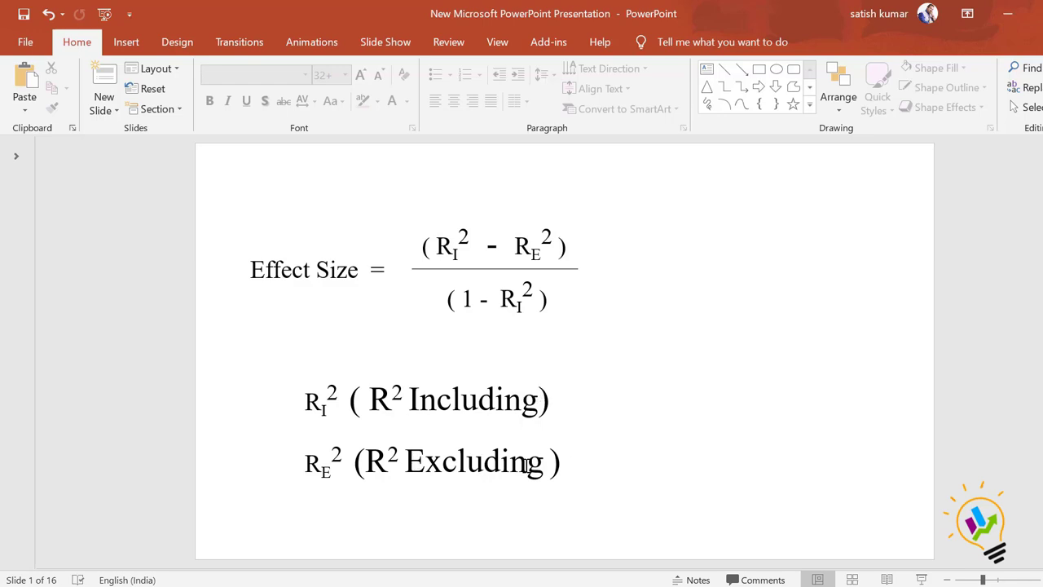
Scroll to slide 2's effect-size table, where R_I² is 0.651.
scroll(526, 466, down, 1)
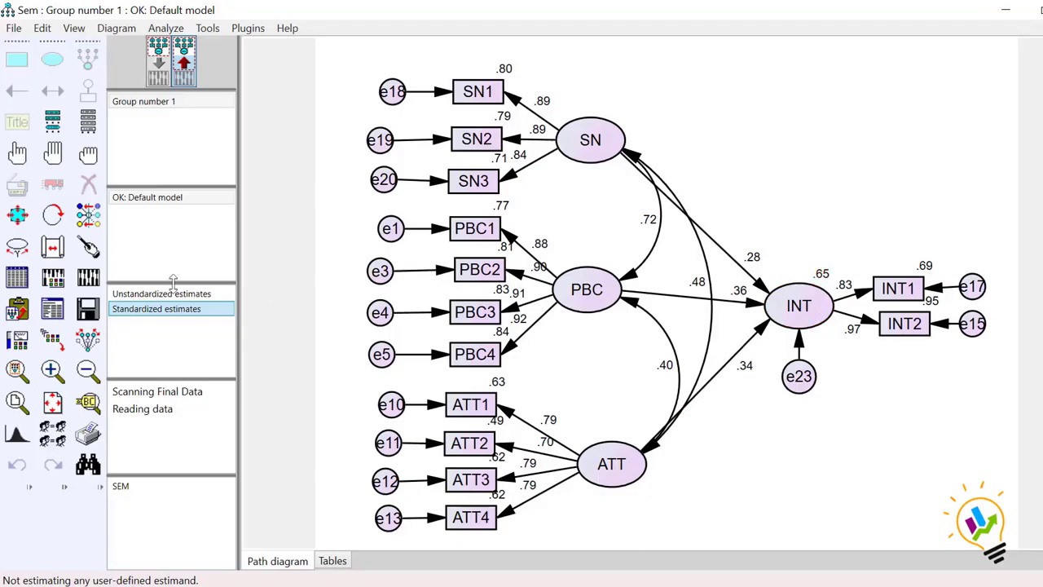
click(56, 315)
click(55, 121)
scroll(584, 330, down, 10)
scroll(584, 330, down, 10)
Erase the SN→INT arrow and re-estimate, giving INT R² .63 with PBC→INT .53, ATT→INT .41.
click(161, 80)
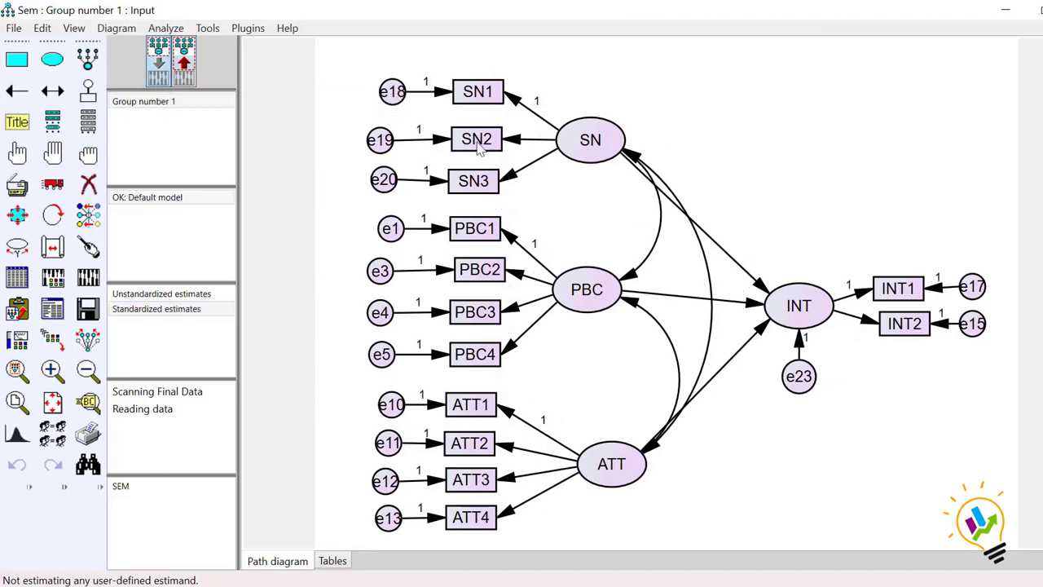
click(88, 184)
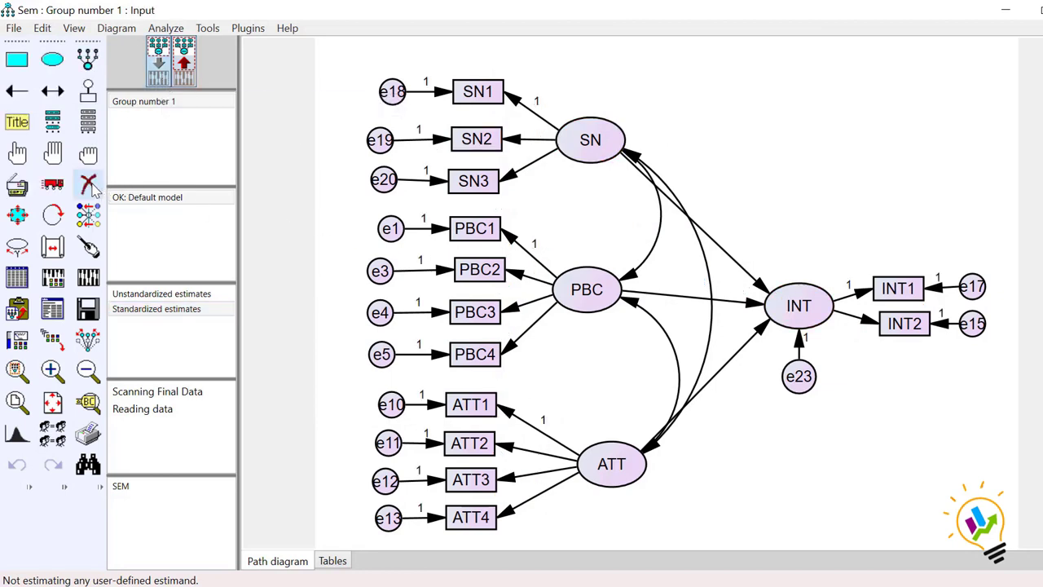
click(756, 280)
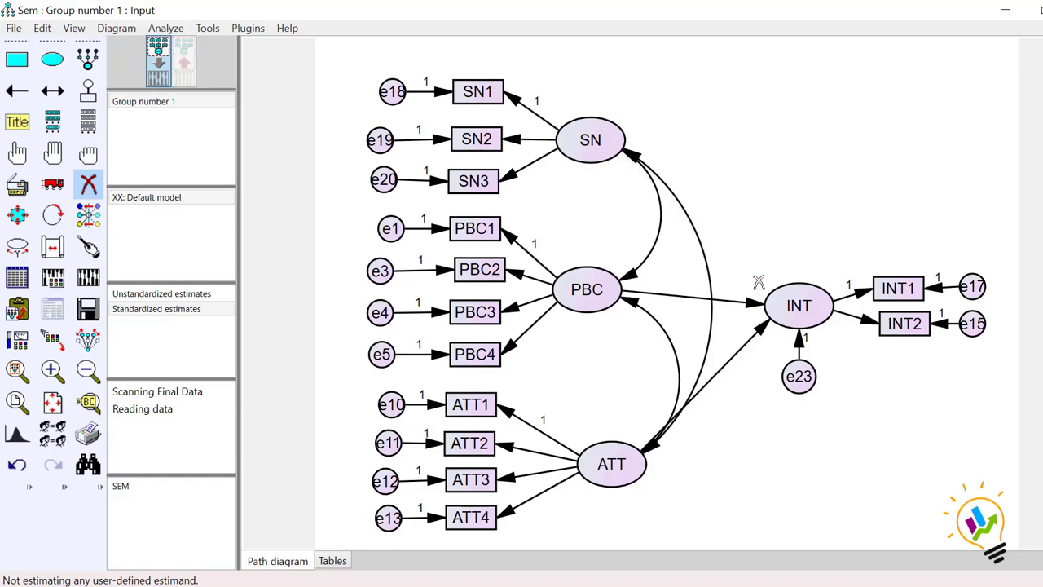
click(95, 279)
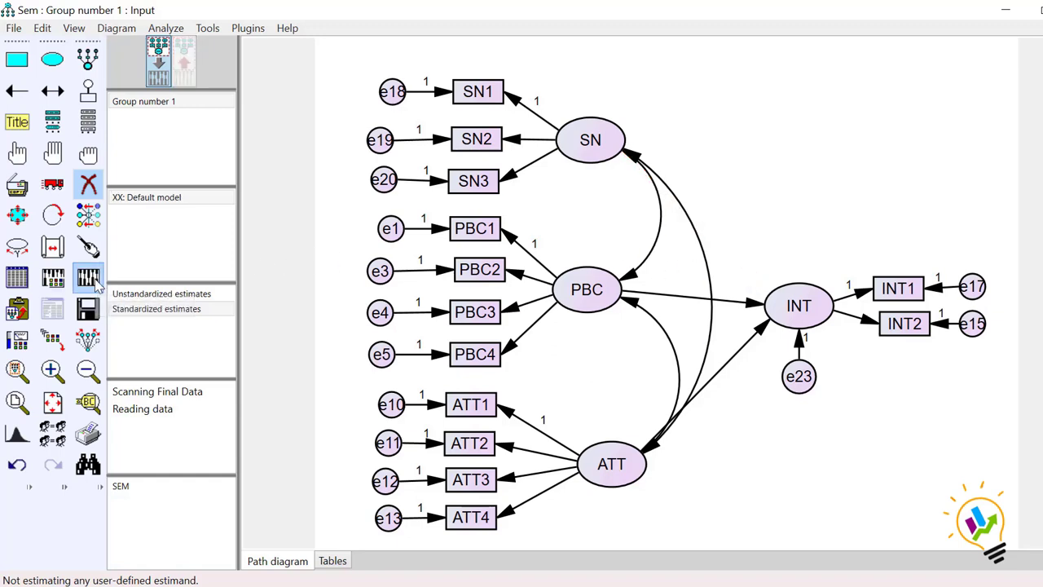
click(186, 72)
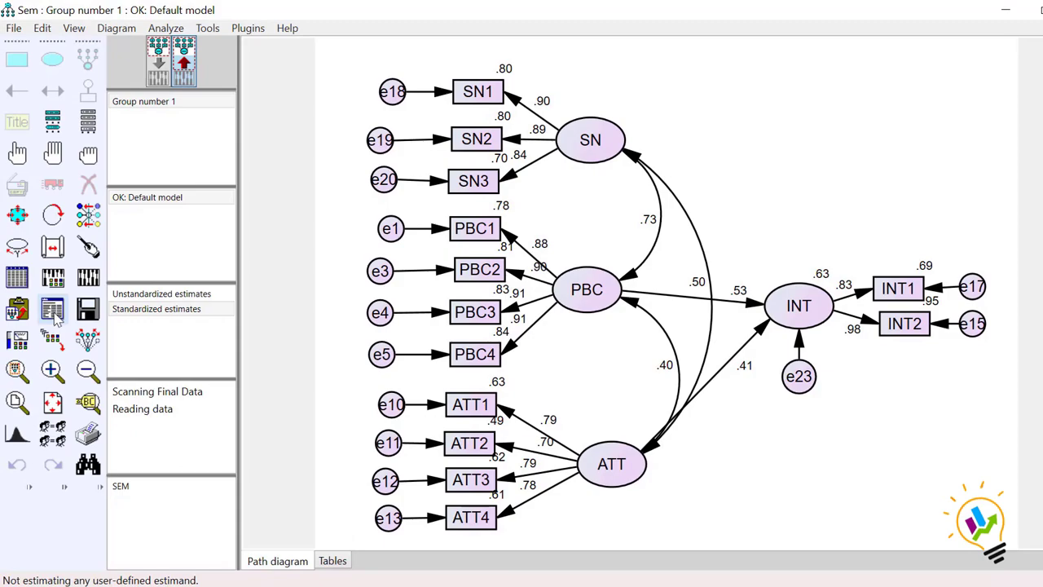
Find INT's squared multiple correlation of .633 in the text output, then return to PowerPoint.
click(54, 316)
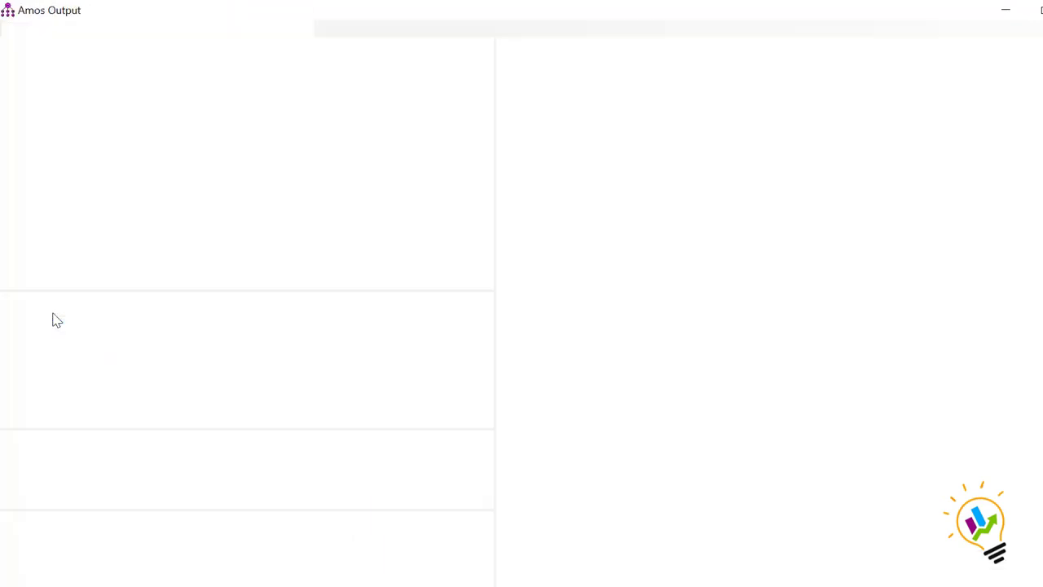
click(46, 122)
scroll(752, 304, down, 10)
scroll(751, 303, down, 12)
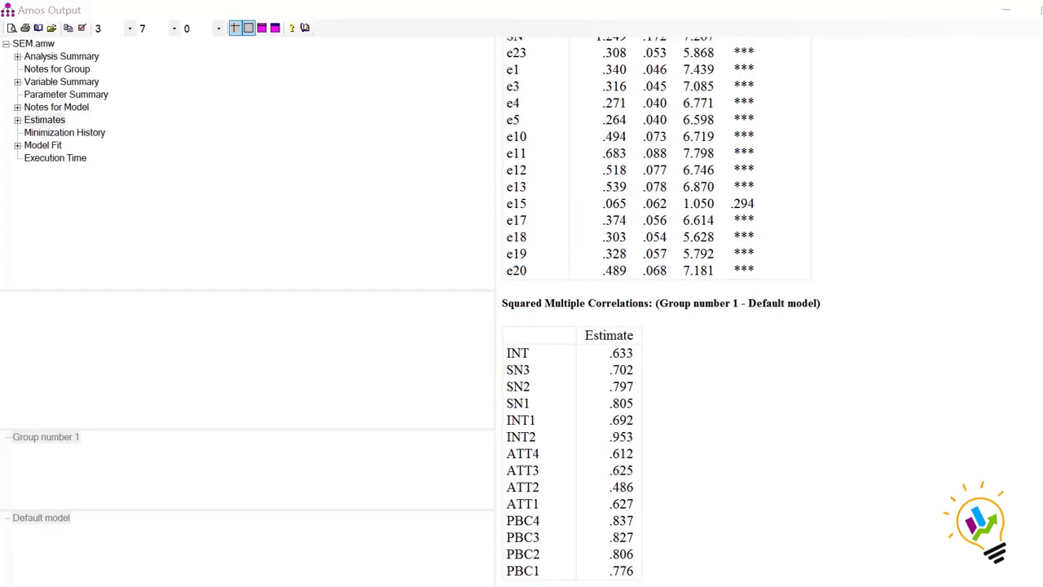
click(693, 583)
Scroll to slide 4 showing 0.633 in SN's R_E² cell, then return to the Amos diagram.
scroll(569, 454, down, 1)
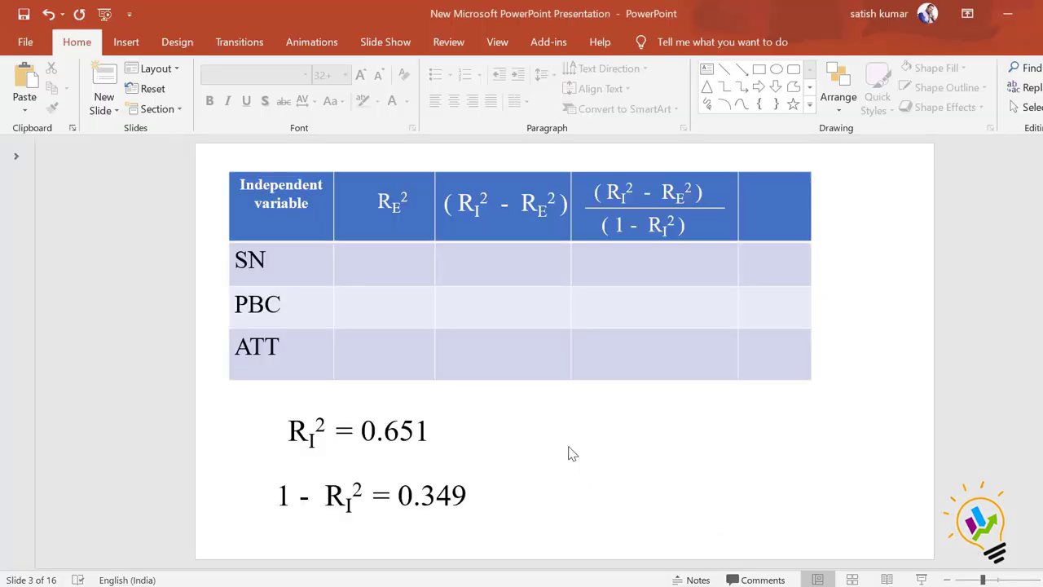
scroll(569, 454, down, 1)
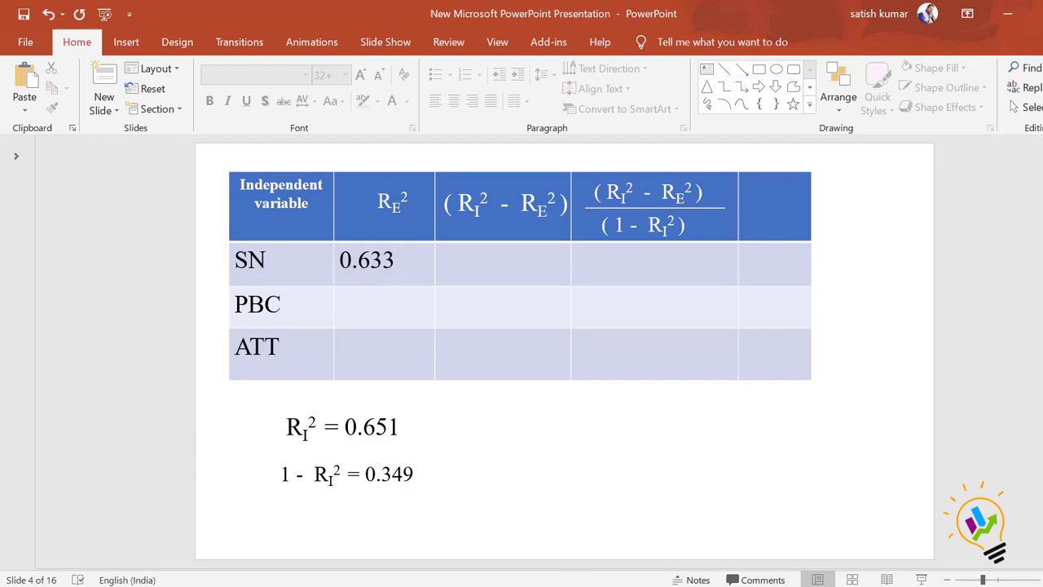
click(668, 558)
key(alt+Tab)
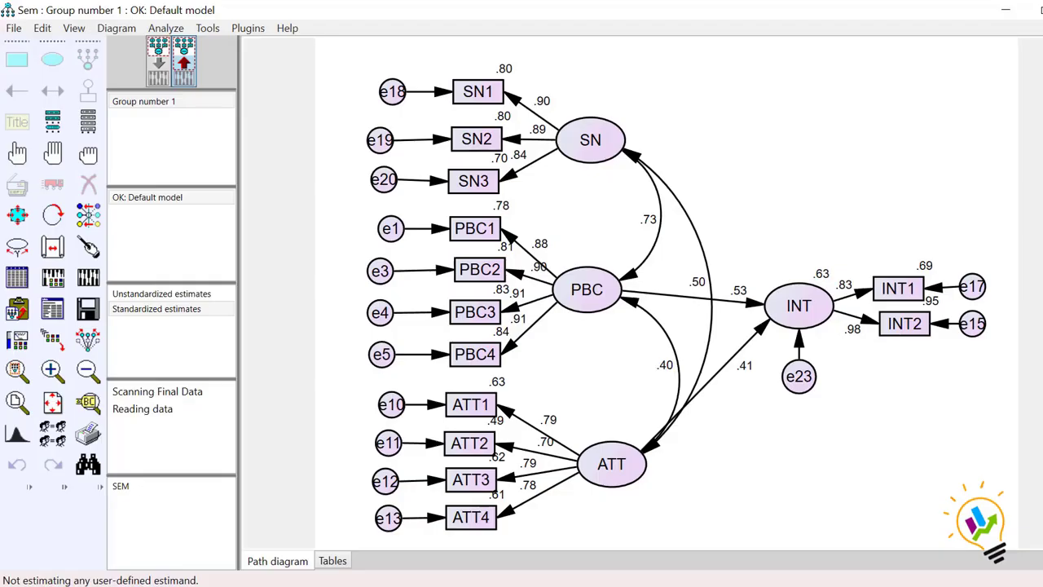
Redraw the SN→INT path and erase the PBC→INT path in the input diagram.
click(167, 78)
drag(620, 145, 800, 307)
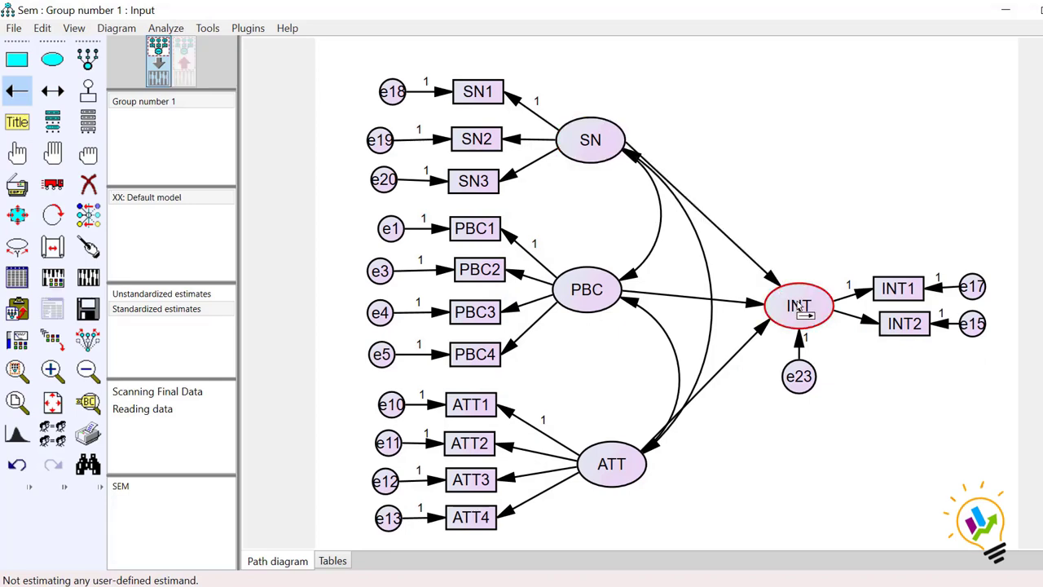
click(88, 184)
click(753, 307)
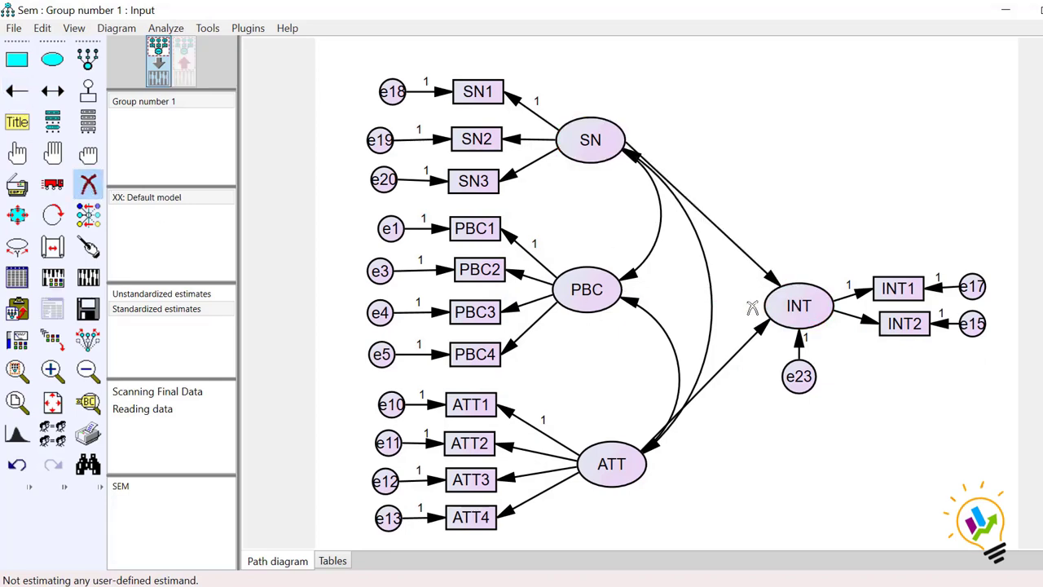
Re-estimate the model (INT R² .62) and view the text output with chi-square 90.305, df 60.
click(89, 279)
click(159, 61)
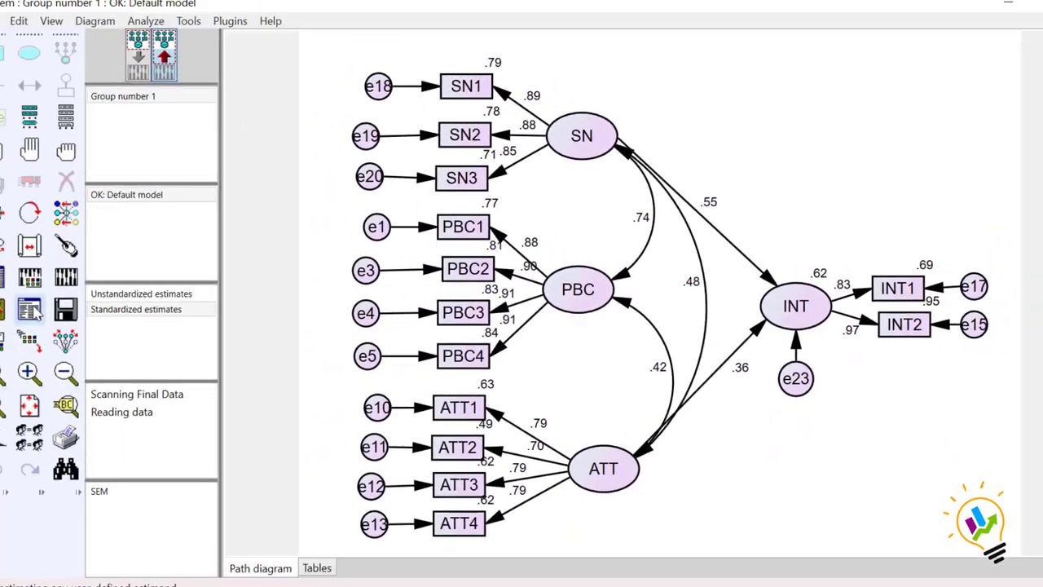
click(29, 309)
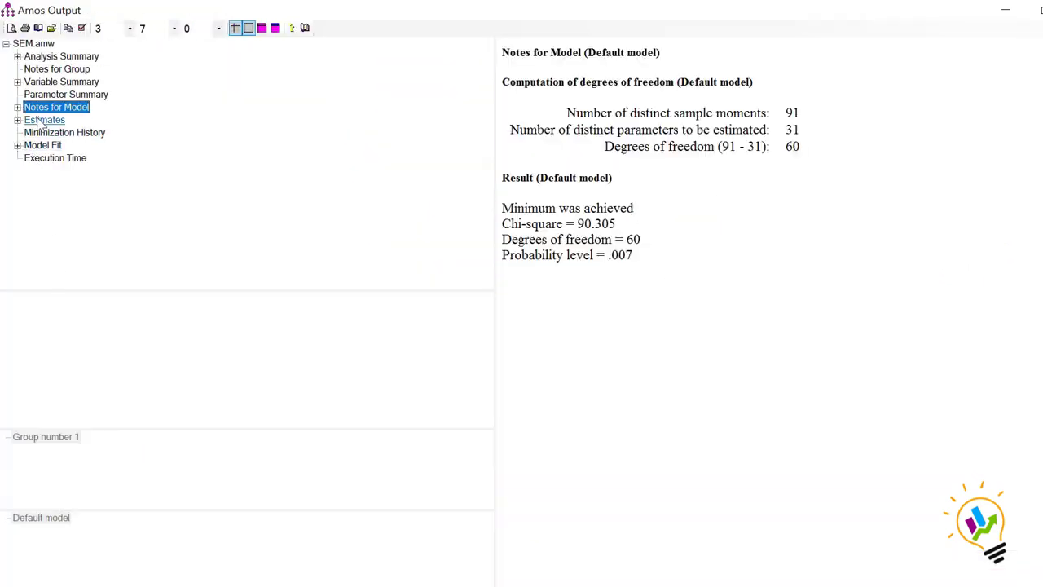
Show the Estimates tables and scroll to INT's squared multiple correlation of .619.
click(45, 120)
scroll(706, 354, down, 10)
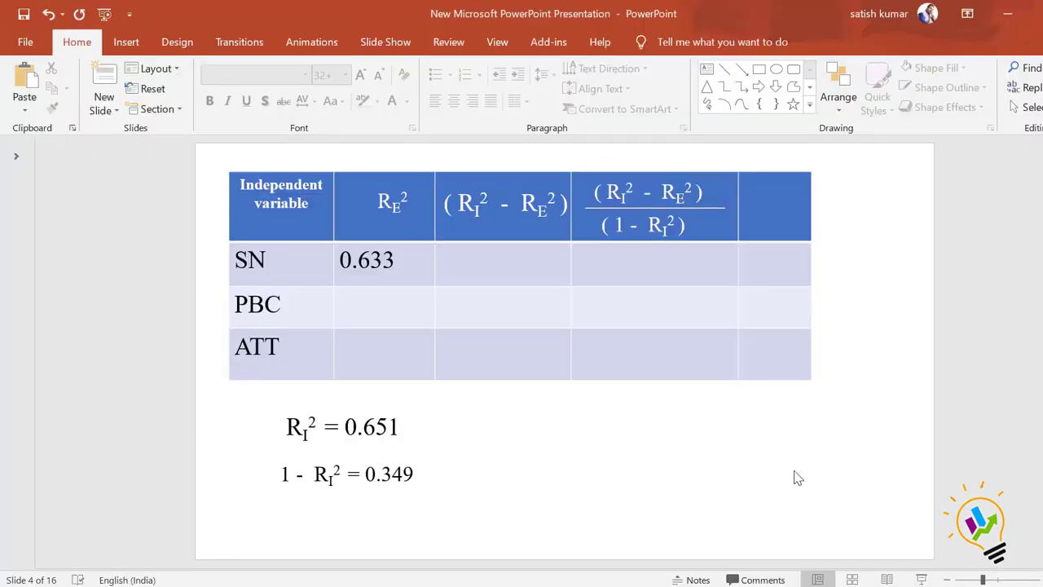
On slide 5, select 0.619 in PBC's R_E² cell, then bring the Amos output back.
key(Page_Down)
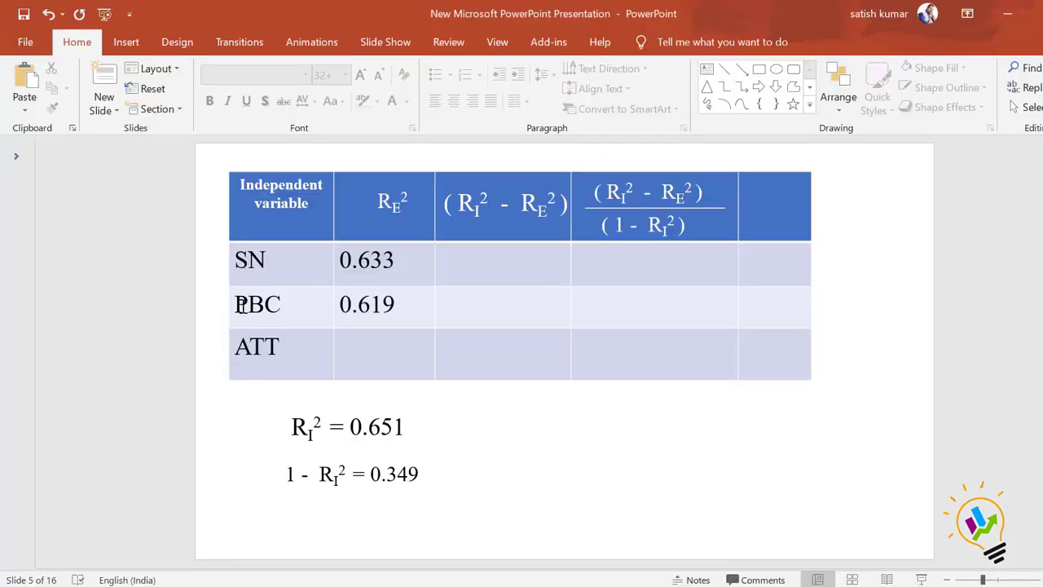
click(406, 310)
drag(403, 306, 341, 305)
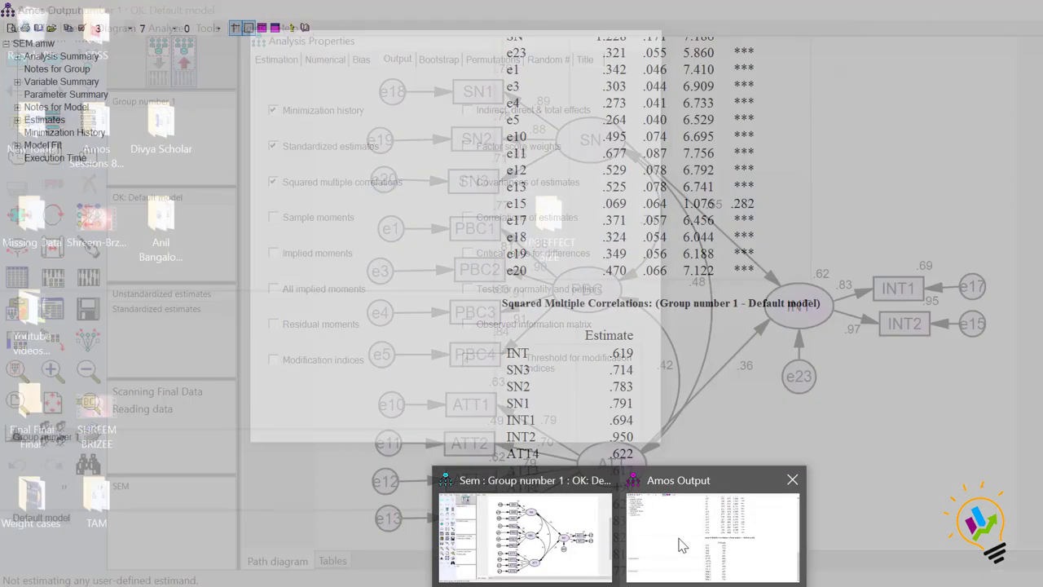
click(701, 530)
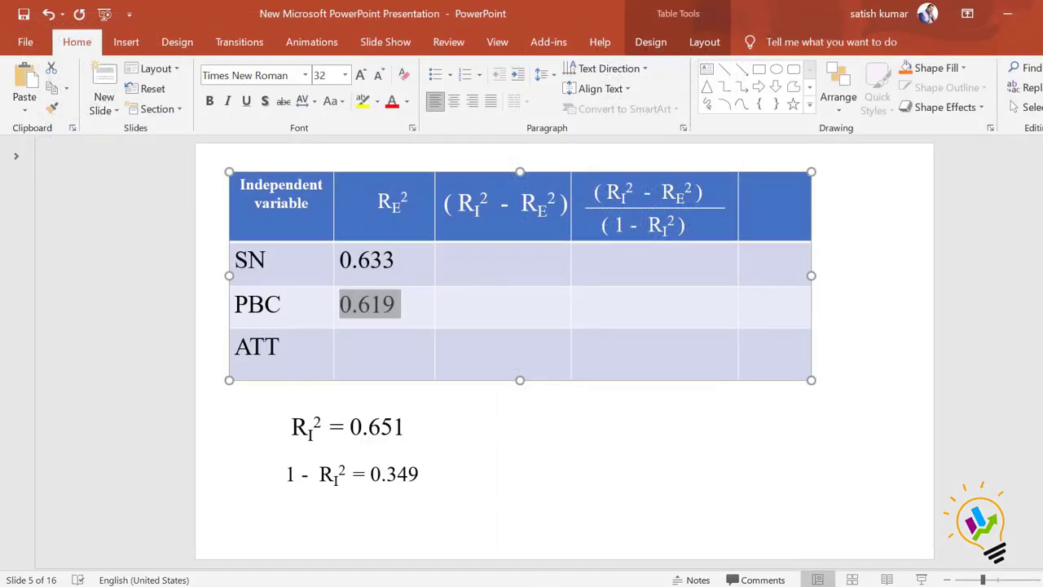
In the Amos input diagram, draw a PBC→INT path and erase the ATT→INT path.
key(alt+Tab)
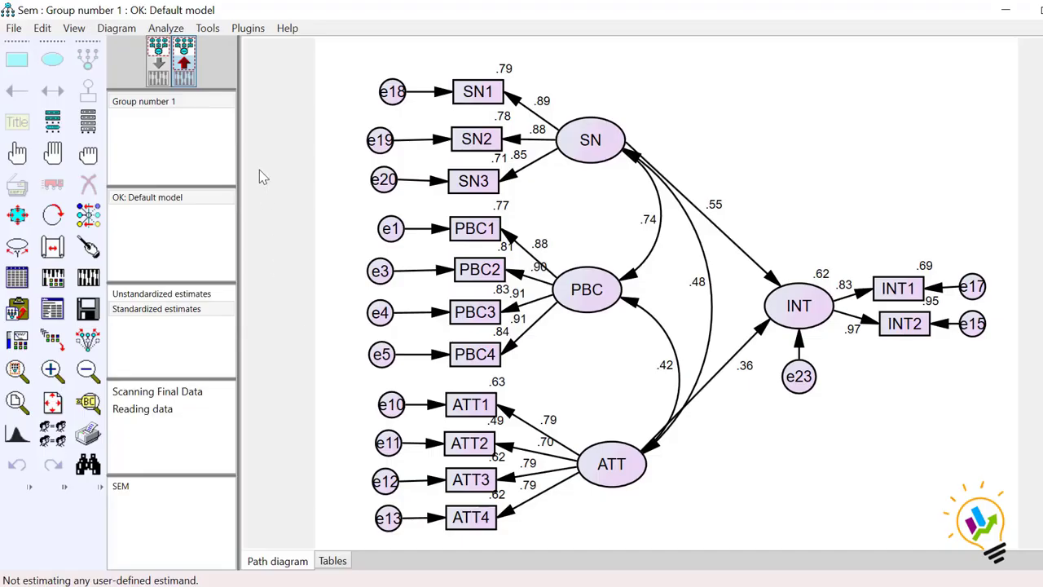
click(167, 73)
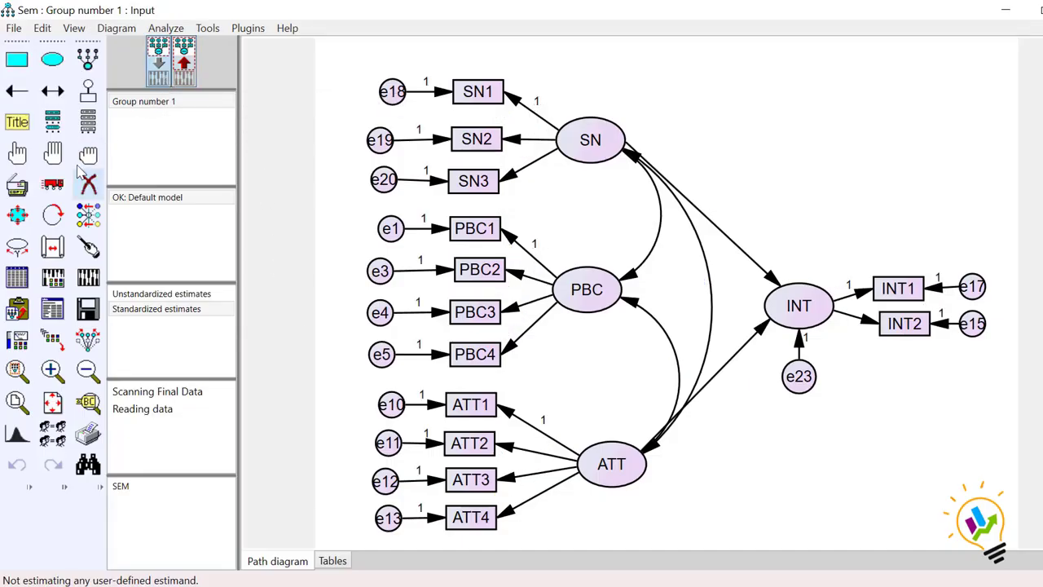
click(17, 92)
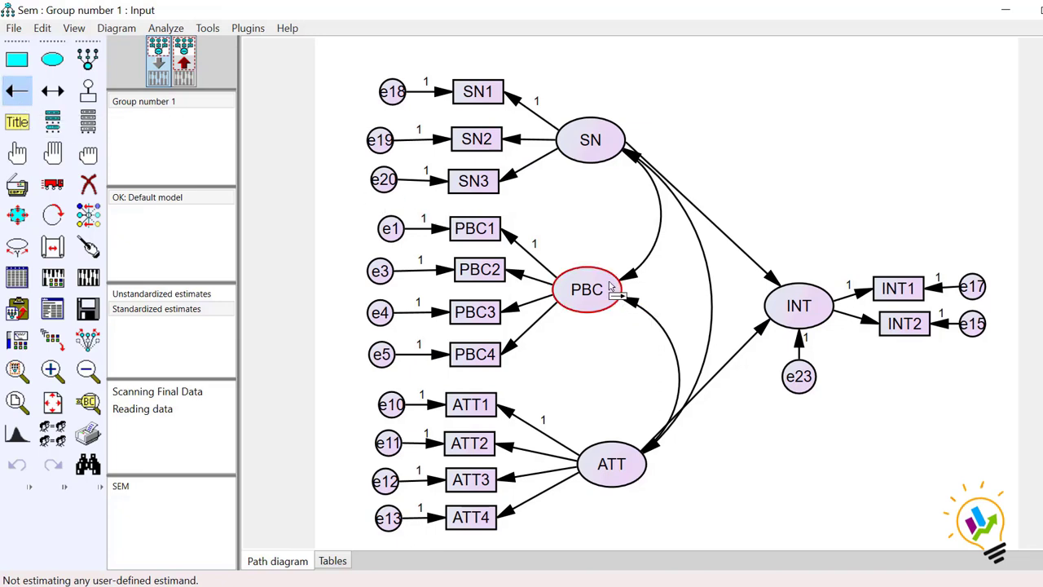
drag(625, 291, 772, 306)
click(88, 184)
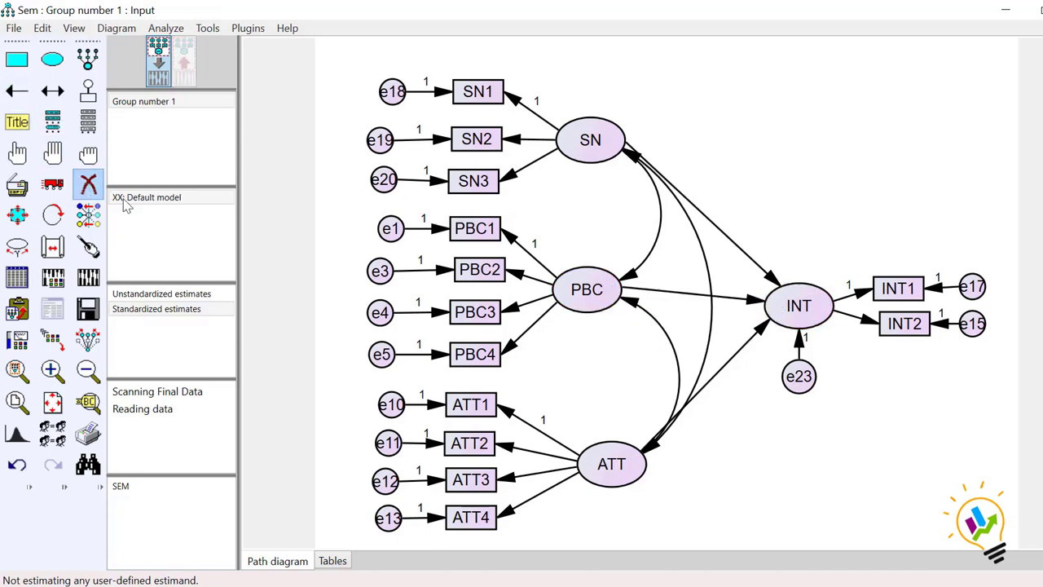
click(760, 330)
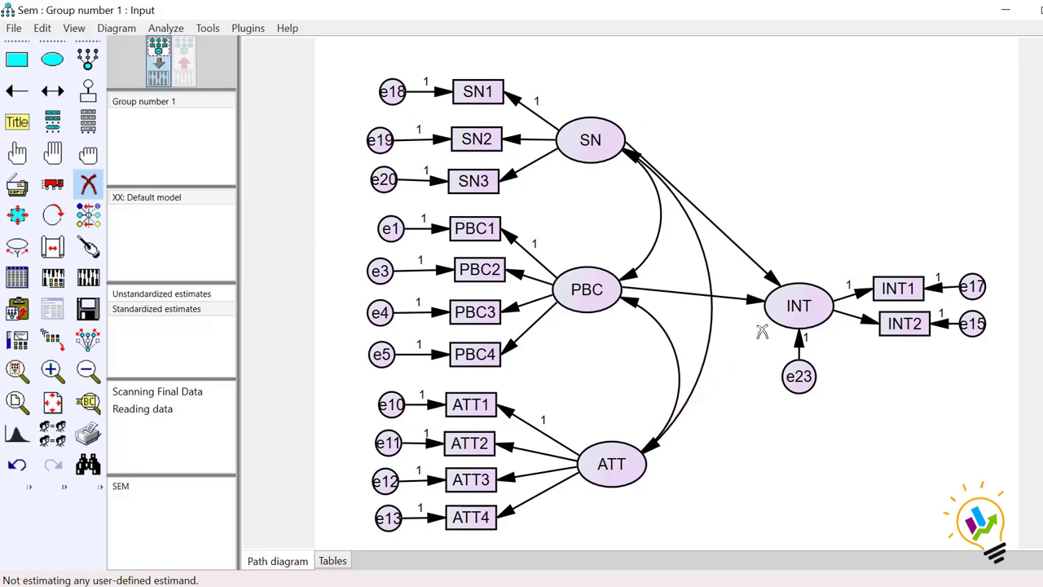
Re-estimate the model, showing INT's R² of .58, and open the text output.
click(95, 280)
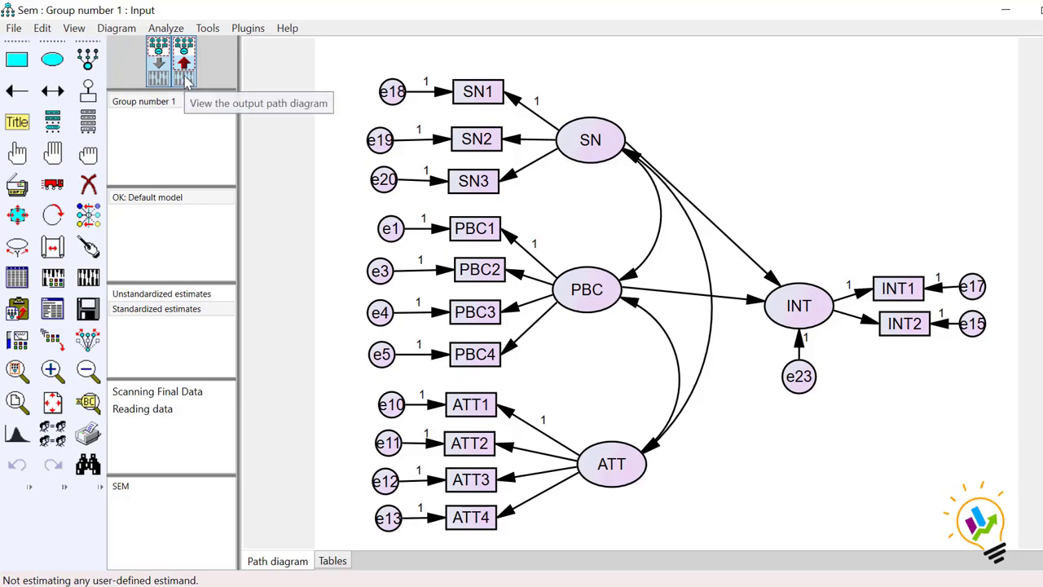
click(184, 75)
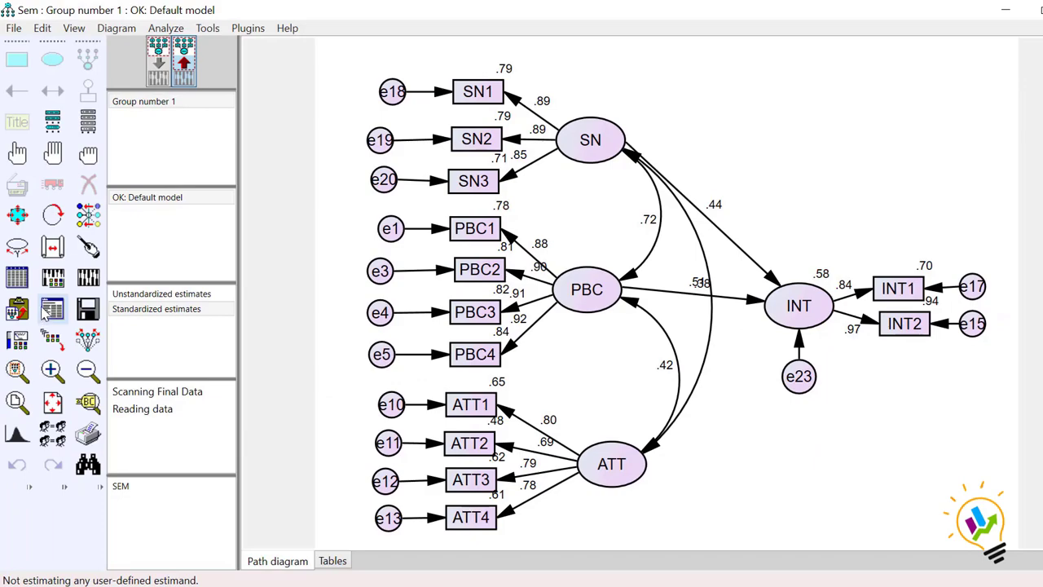
click(46, 313)
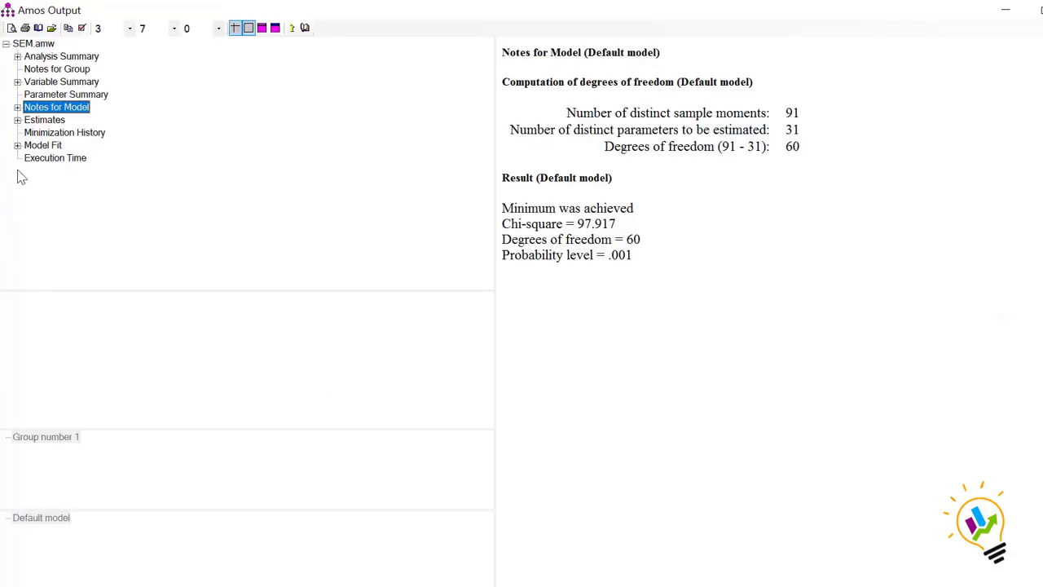
Scroll the Estimates output to Squared Multiple Correlations, where INT reads .578.
click(34, 121)
scroll(560, 362, down, 1)
scroll(561, 361, down, 12)
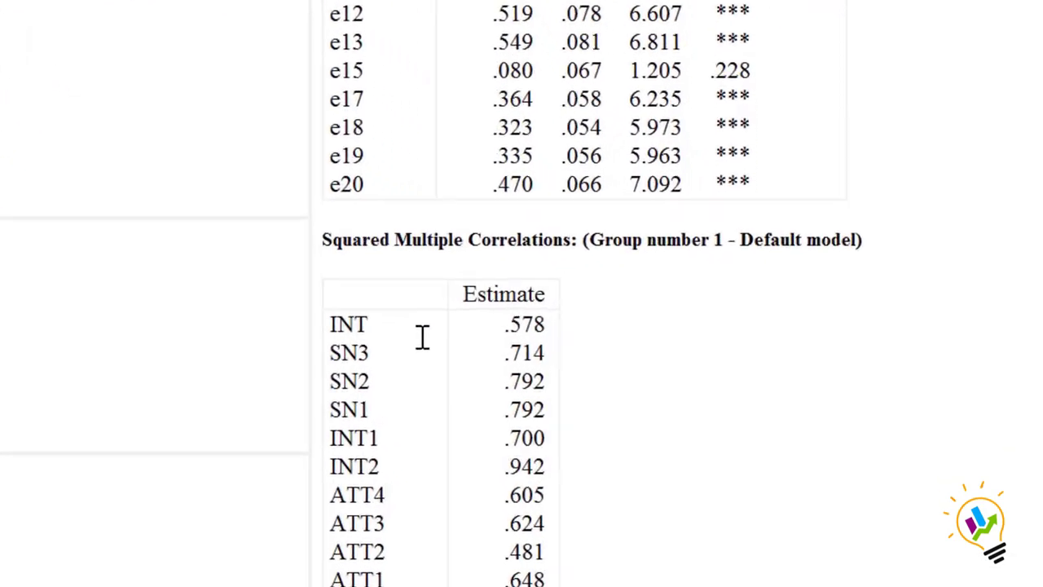